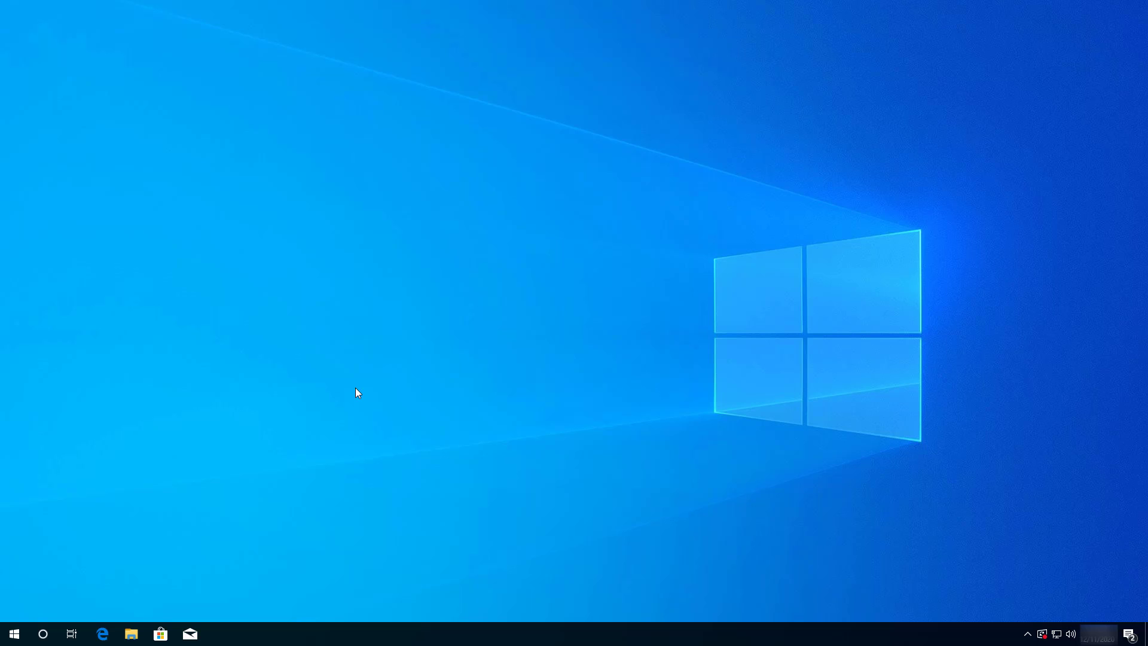
- Start Reset this PC from Update & Security > Recovery, choosing Remove everything
{"action": "left_click", "coordinate": [15, 634]}
{"action": "left_click", "coordinate": [15, 579]}
{"action": "left_click", "coordinate": [580, 330]}
{"action": "left_click", "coordinate": [83, 281]}
{"action": "left_click", "coordinate": [237, 142]}
{"action": "left_click", "coordinate": [462, 300]}
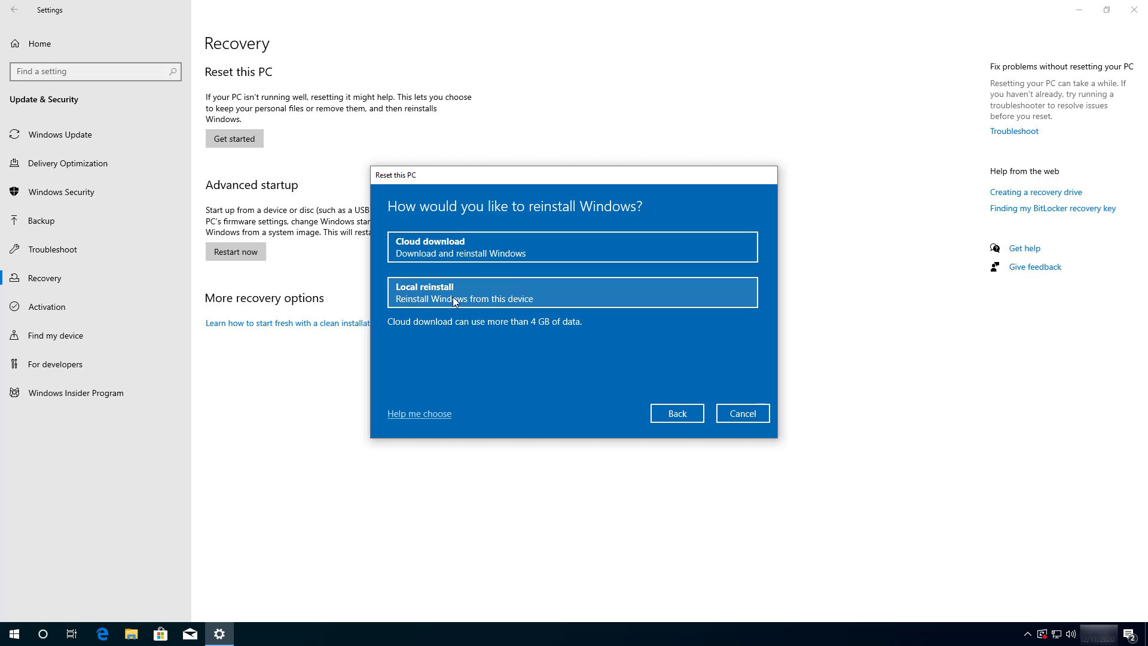
- Choose Cloud download, leave Clean data off in the reset settings, and confirm them
{"action": "left_click", "coordinate": [450, 246]}
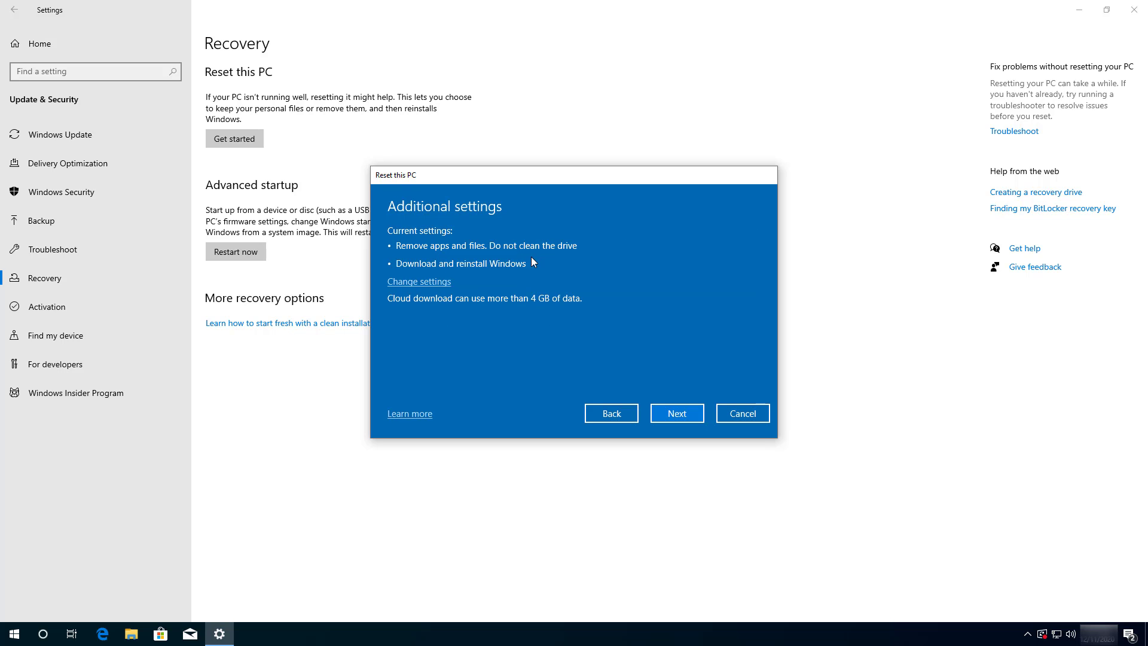
{"action": "left_click", "coordinate": [425, 283]}
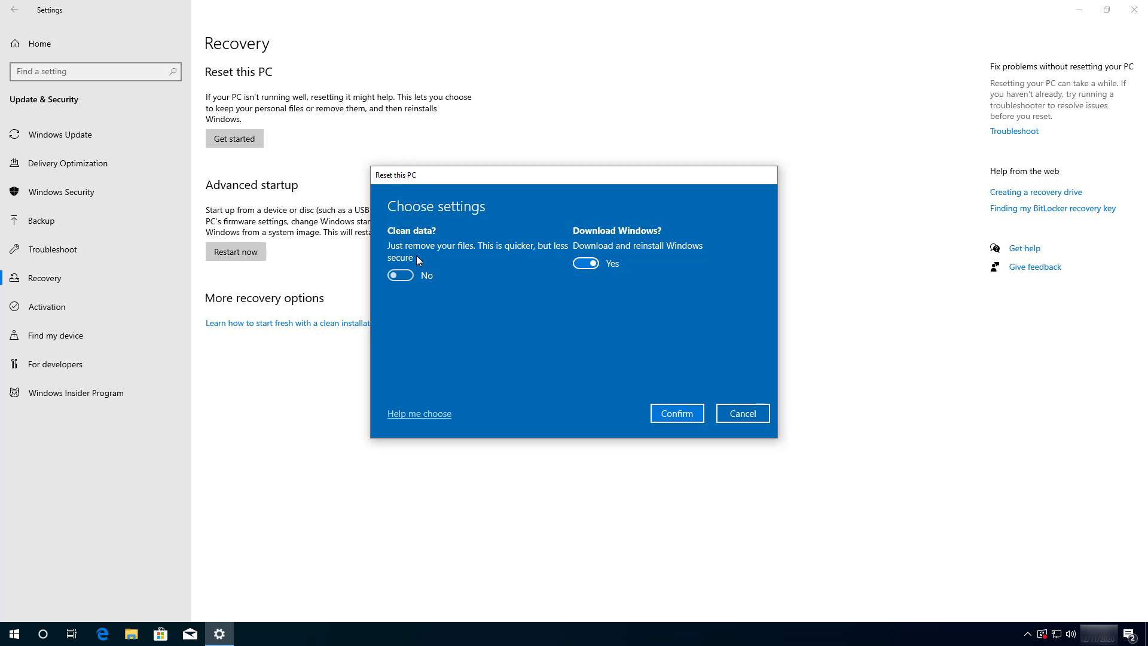
{"action": "left_click", "coordinate": [403, 276]}
{"action": "left_click", "coordinate": [405, 278]}
{"action": "left_click", "coordinate": [673, 416]}
- Proceed to Ready to reset this PC and launch the reset
{"action": "left_click", "coordinate": [673, 412]}
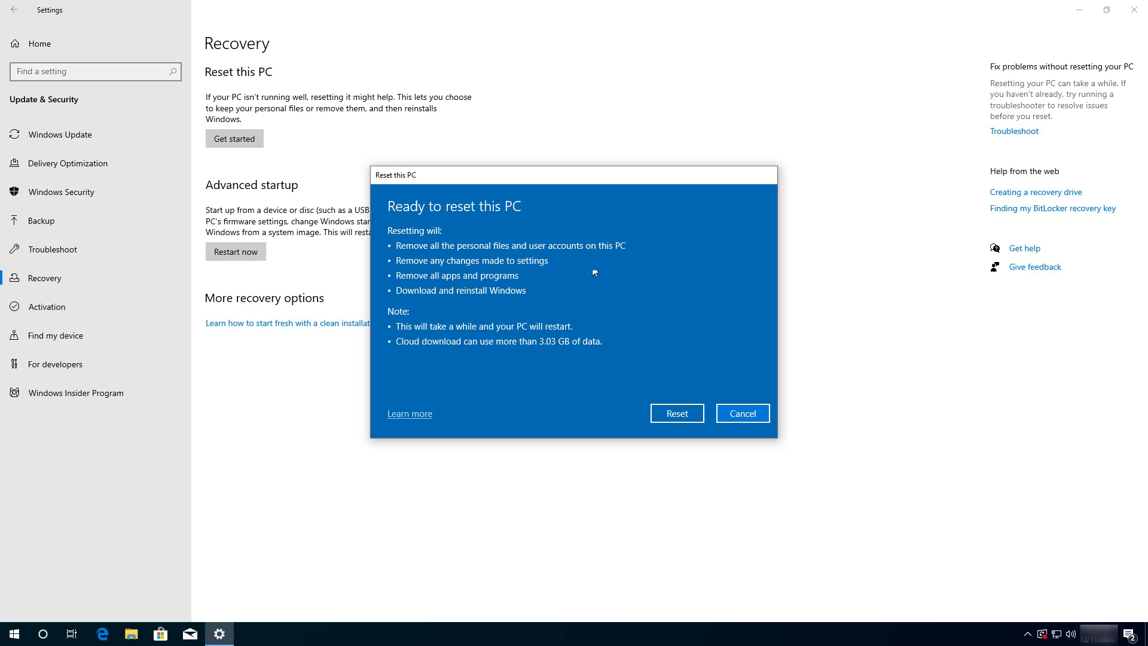
{"action": "left_click", "coordinate": [677, 413]}
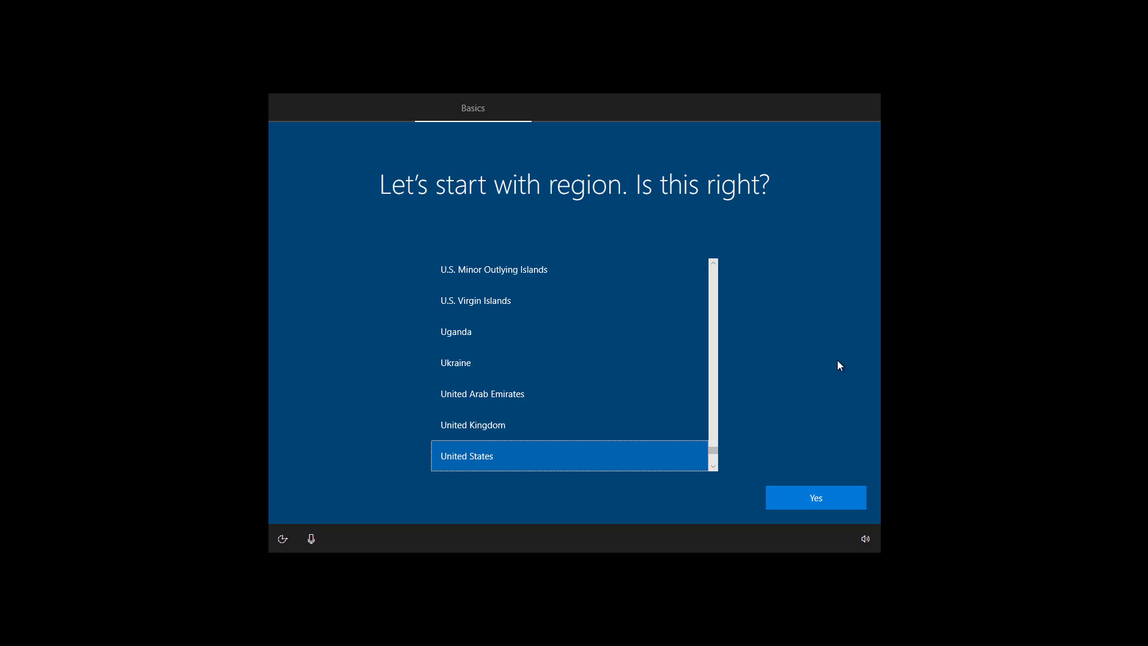
- Keep United States region and US keyboard, skip a second layout, and accept the licence
{"action": "left_click", "coordinate": [811, 498]}
{"action": "left_click", "coordinate": [815, 499]}
{"action": "left_click", "coordinate": [819, 503]}
{"action": "left_click", "coordinate": [799, 501]}
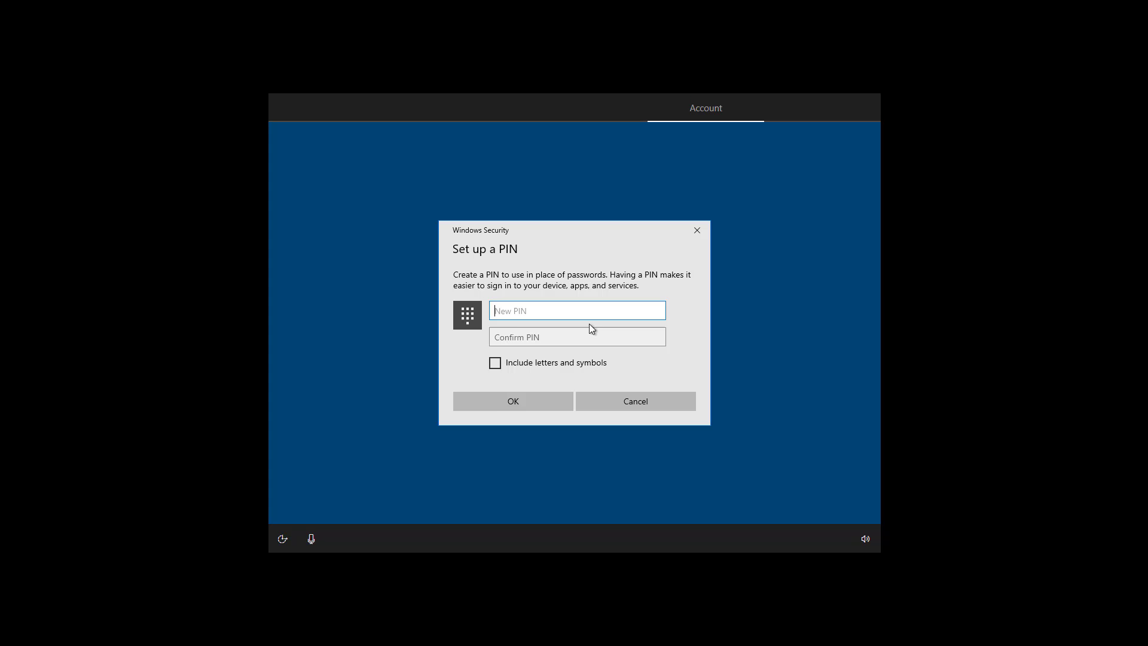
- Enter a four-digit PIN in New PIN and Confirm PIN and save it
{"action": "type", "text": "1234"}
{"action": "left_click", "coordinate": [580, 336]}
{"action": "type", "text": "1234"}
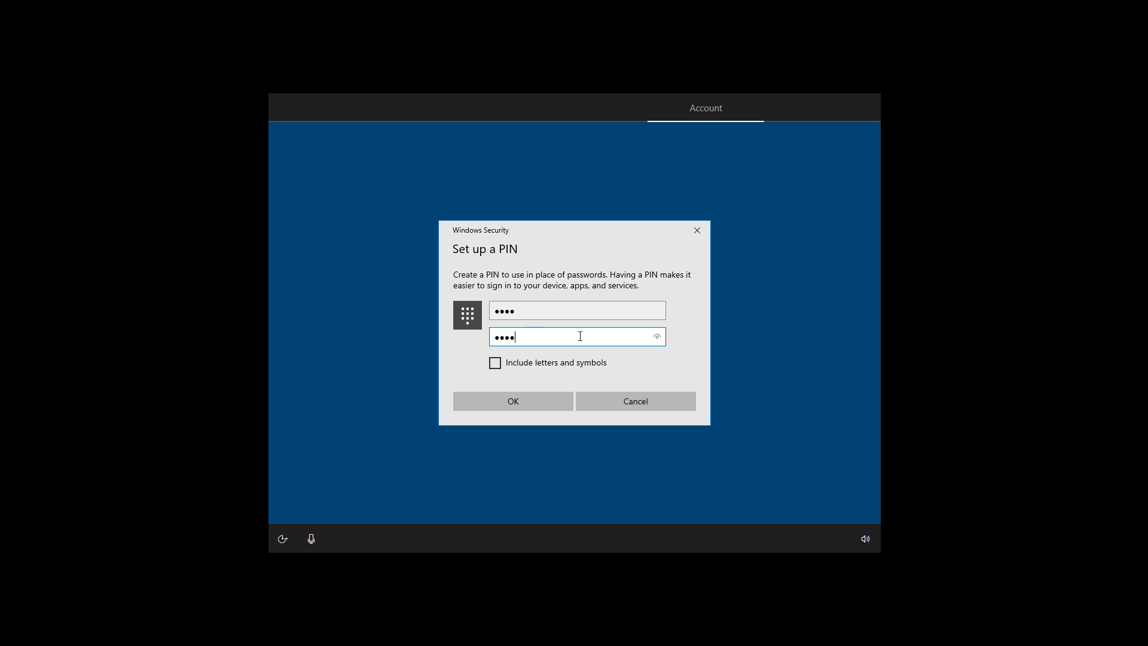
{"action": "left_click", "coordinate": [540, 402]}
- Set Location and Advertising ID to No, accept privacy settings, and decline activity history
{"action": "mouse_move", "coordinate": [861, 300]}
{"action": "left_mouse_down"}
{"action": "mouse_move", "coordinate": [858, 377]}
{"action": "mouse_move", "coordinate": [867, 288]}
{"action": "left_mouse_up"}
{"action": "left_click", "coordinate": [591, 321]}
{"action": "left_click_drag", "start_coordinate": [863, 307], "coordinate": [866, 389]}
{"action": "left_click", "coordinate": [302, 458]}
{"action": "left_click", "coordinate": [815, 499]}
{"action": "left_click", "coordinate": [711, 500]}
- Postpone phone linking and choose Only save files to this PC instead of OneDrive
{"action": "left_click", "coordinate": [313, 503]}
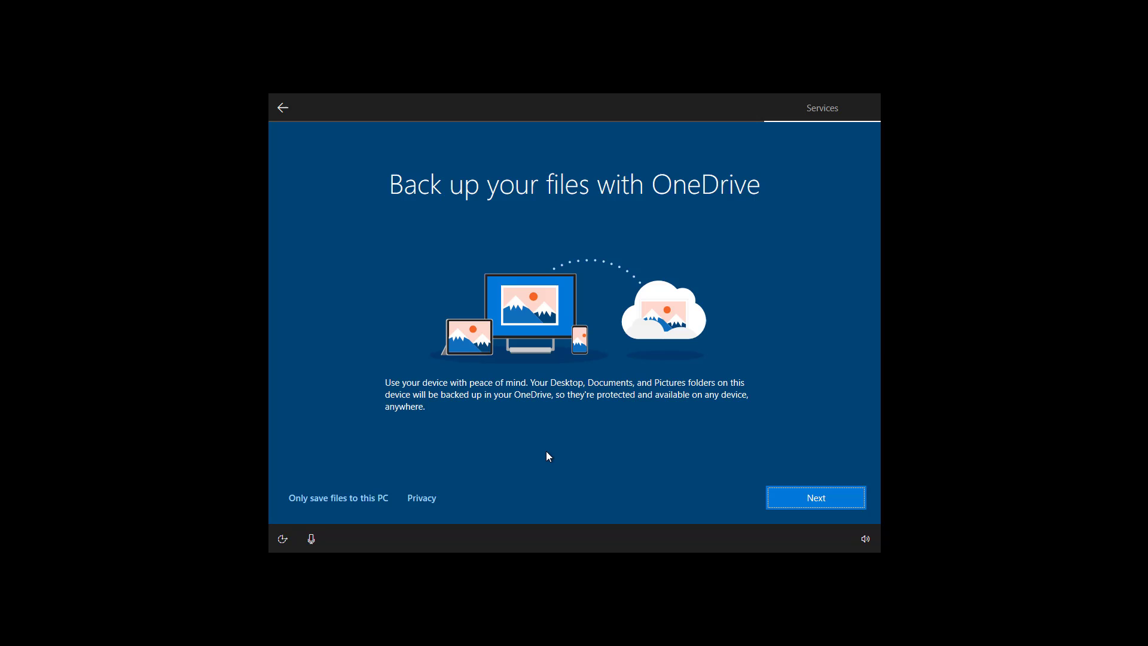
{"action": "left_click", "coordinate": [347, 507]}
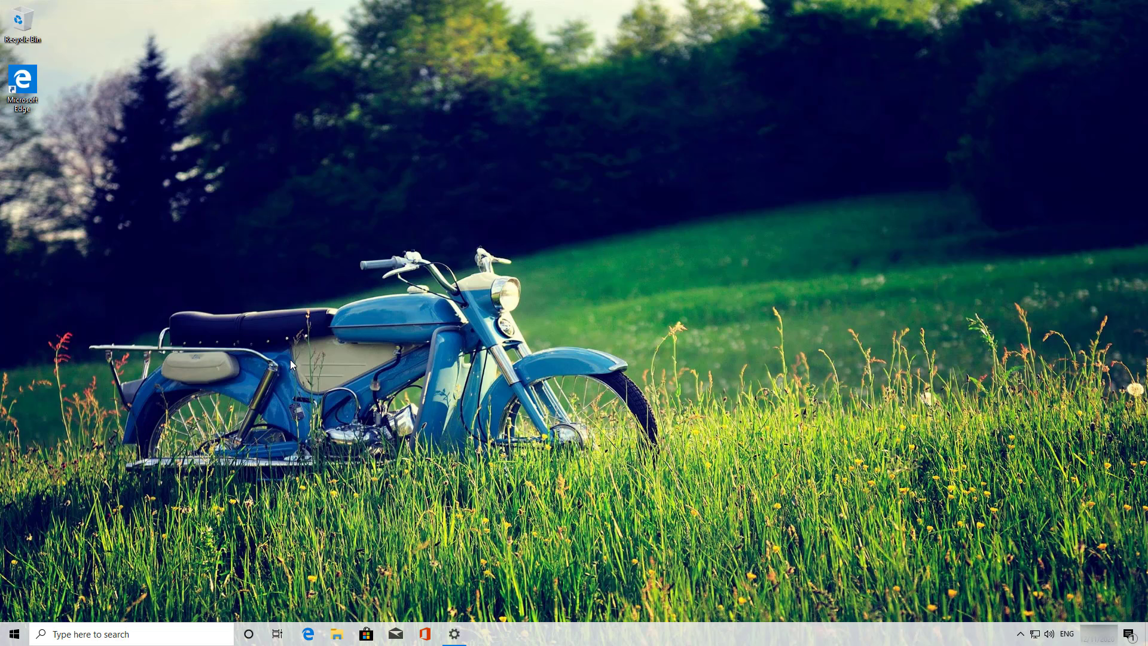
- Start a Windows Update check from Settings > Update & Security
{"action": "left_click", "coordinate": [10, 636]}
{"action": "left_click", "coordinate": [14, 580]}
{"action": "left_click", "coordinate": [600, 343]}
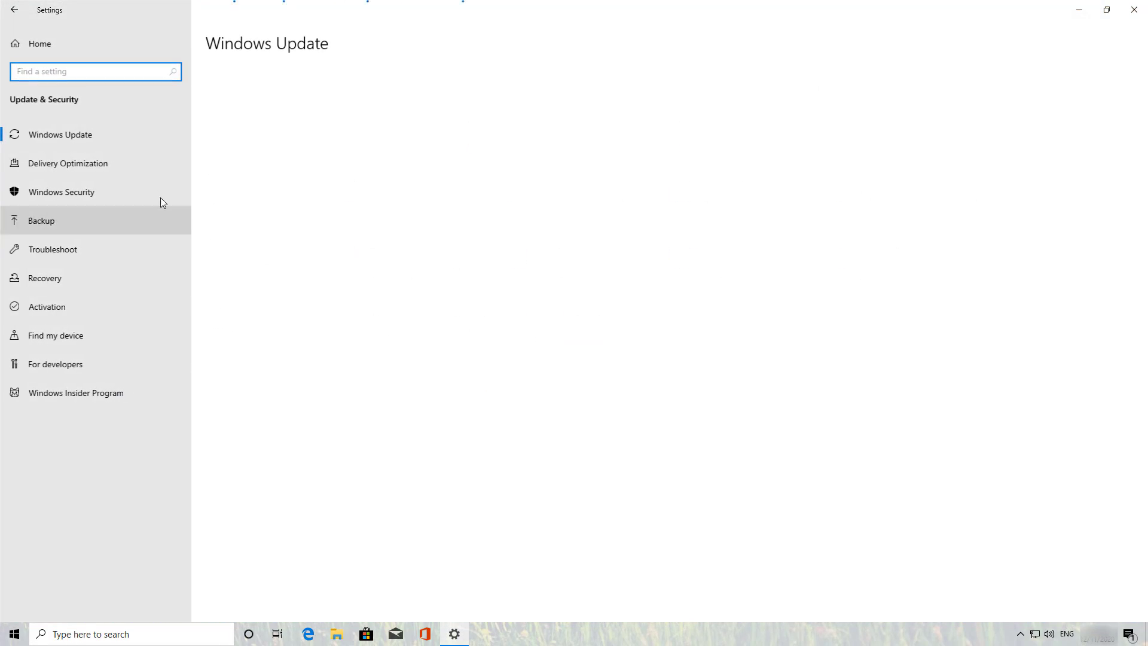
{"action": "left_click", "coordinate": [272, 136]}
- Minimize Settings and Microsoft Edge so only the clean desktop shows
{"action": "left_click", "coordinate": [1079, 9]}
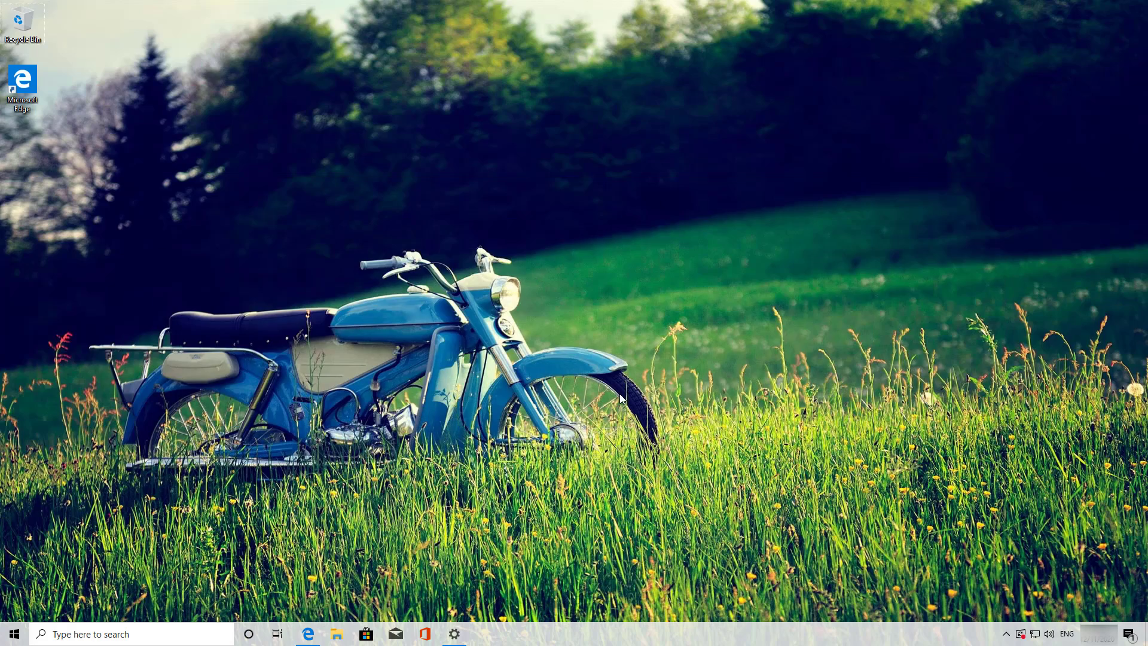
{"action": "left_click", "coordinate": [308, 634]}
{"action": "left_click", "coordinate": [955, 54]}
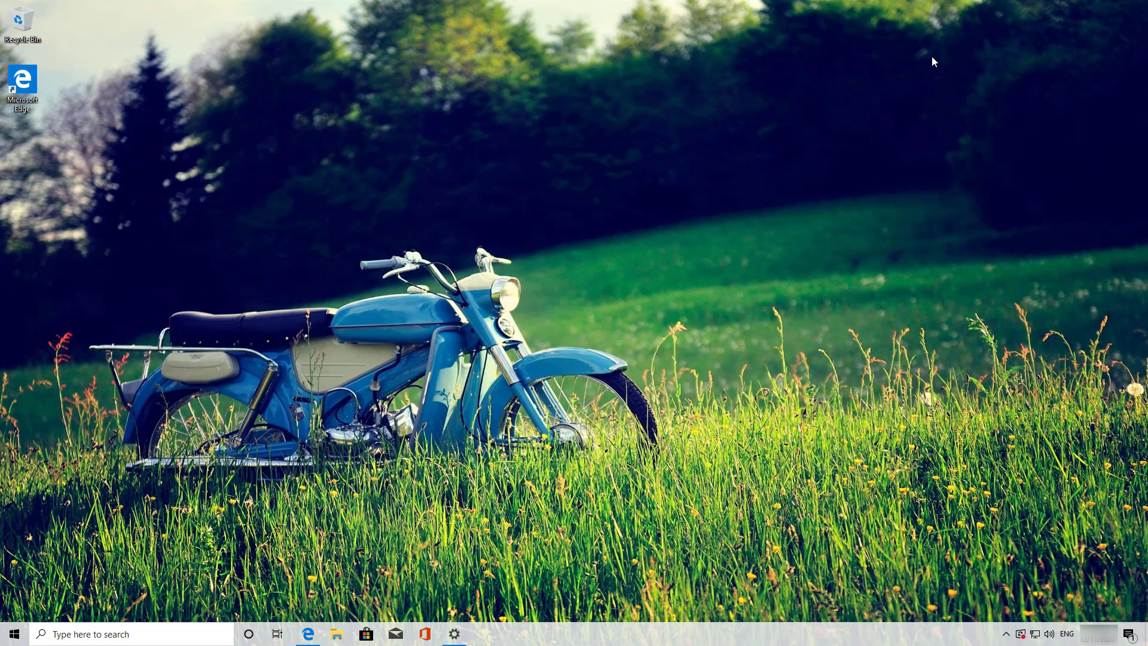